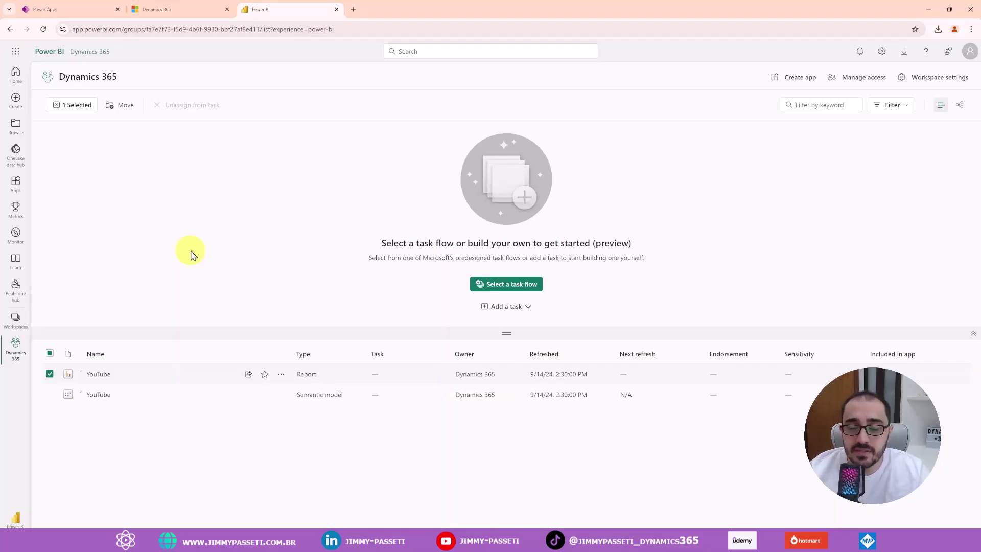
click(155, 9)
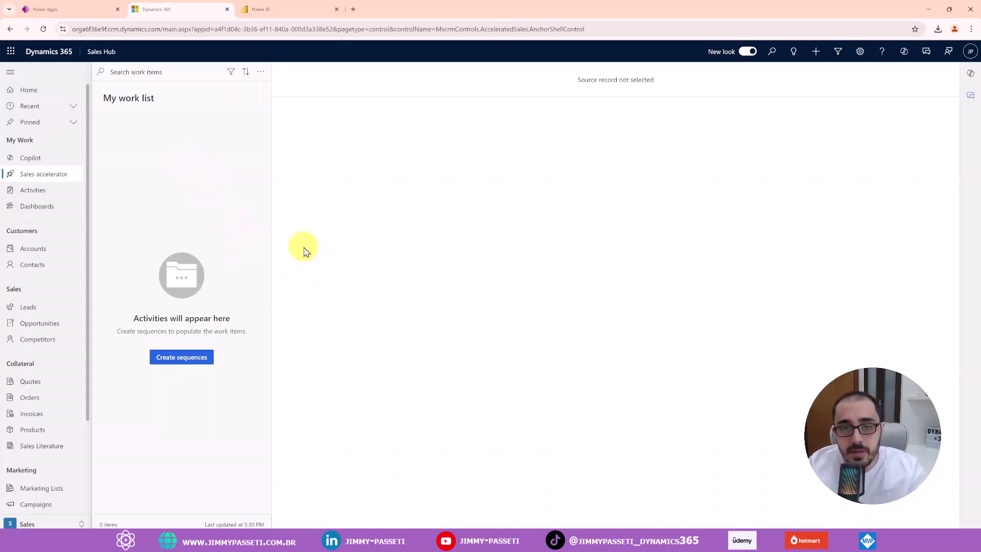
click(276, 10)
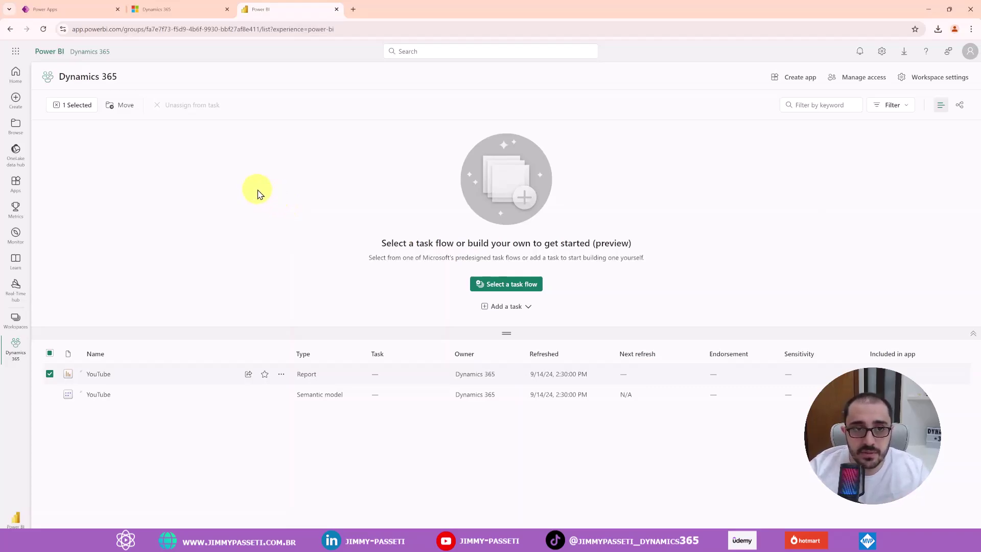
Step: Switch to Power Apps and start a new Power BI embedded dashboard named Faturamento, based on a Power BI report
click(81, 16)
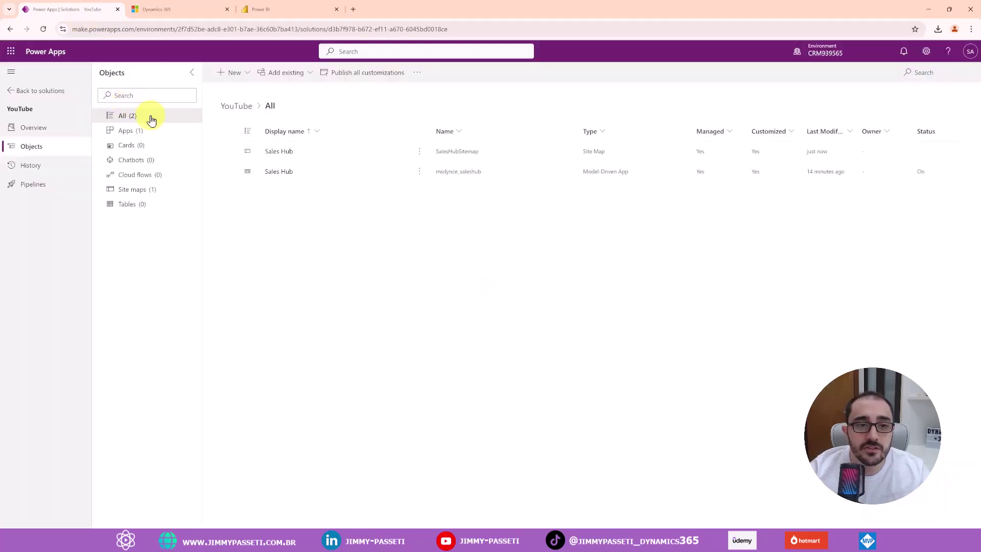
click(238, 73)
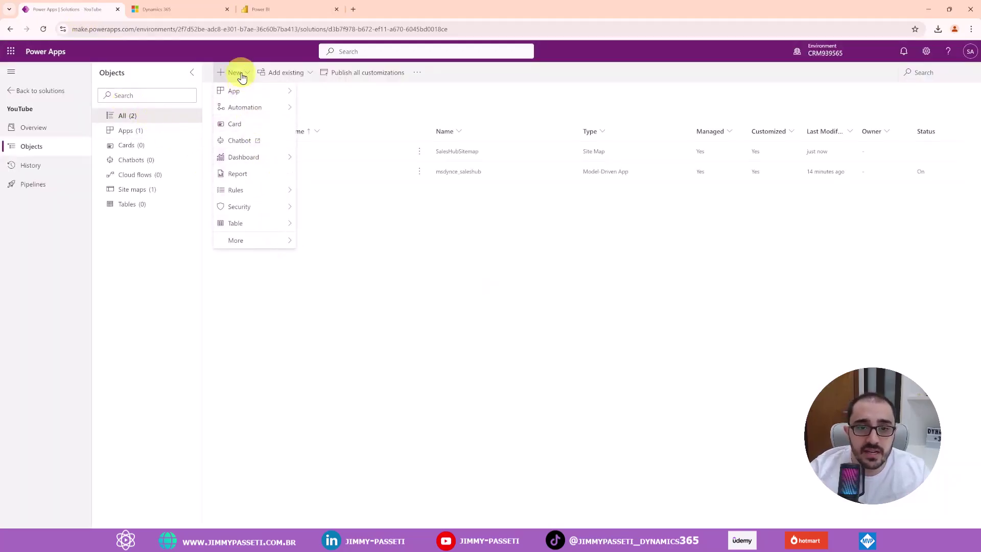
mouse_move(264, 159)
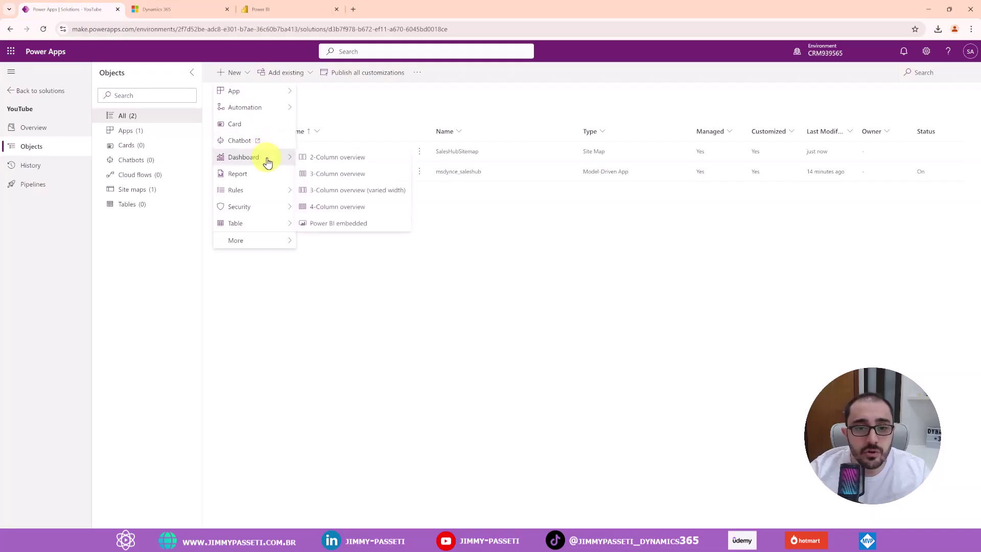
click(344, 225)
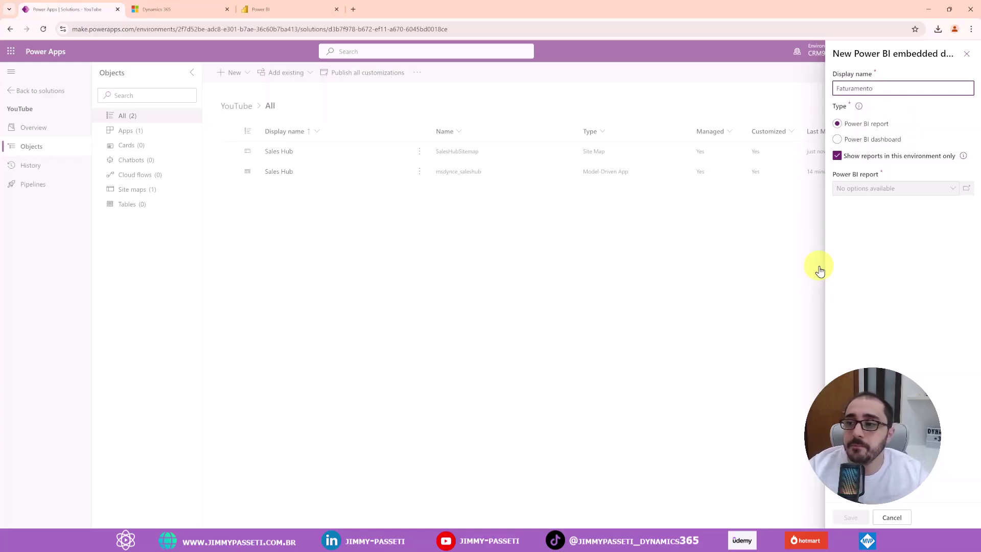
click(877, 192)
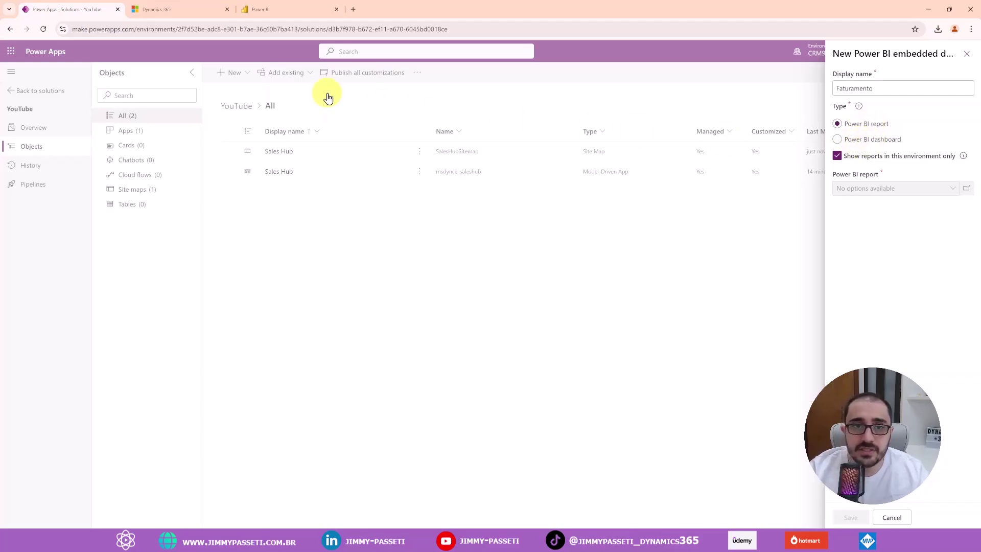
Step: Check the YouTube report in the Dynamics 365 workspace in Power BI, and return to the dashboard form in Power Apps
click(284, 9)
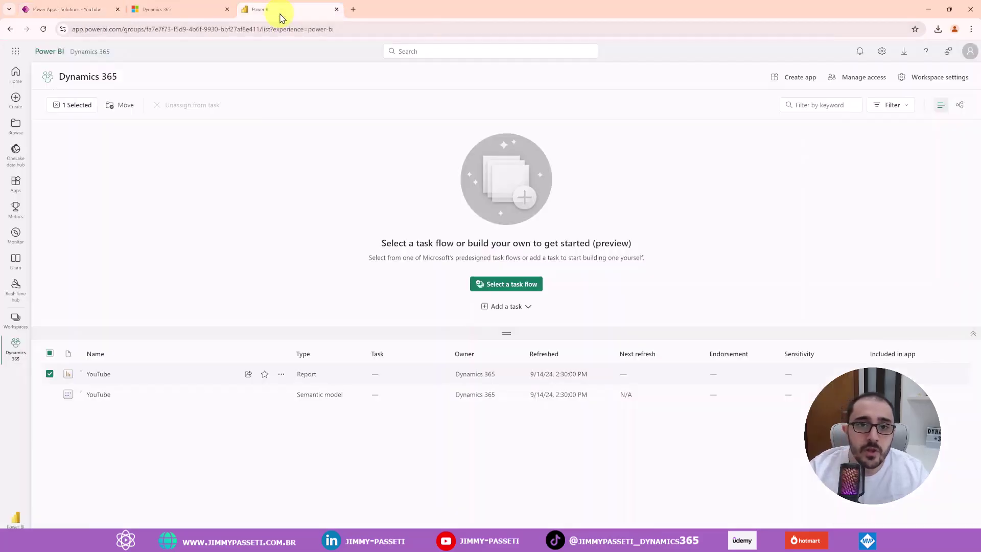
double_click(308, 375)
click(248, 378)
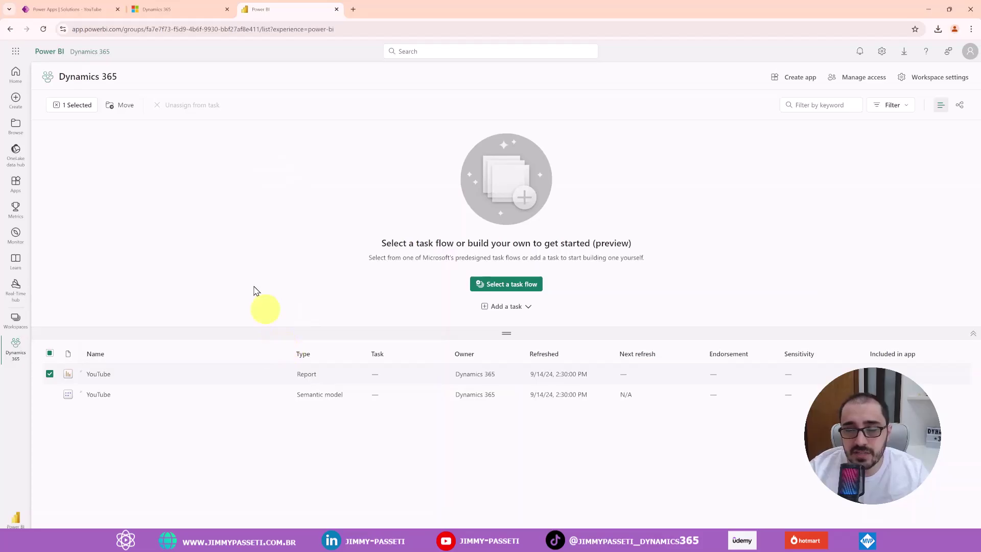
click(63, 9)
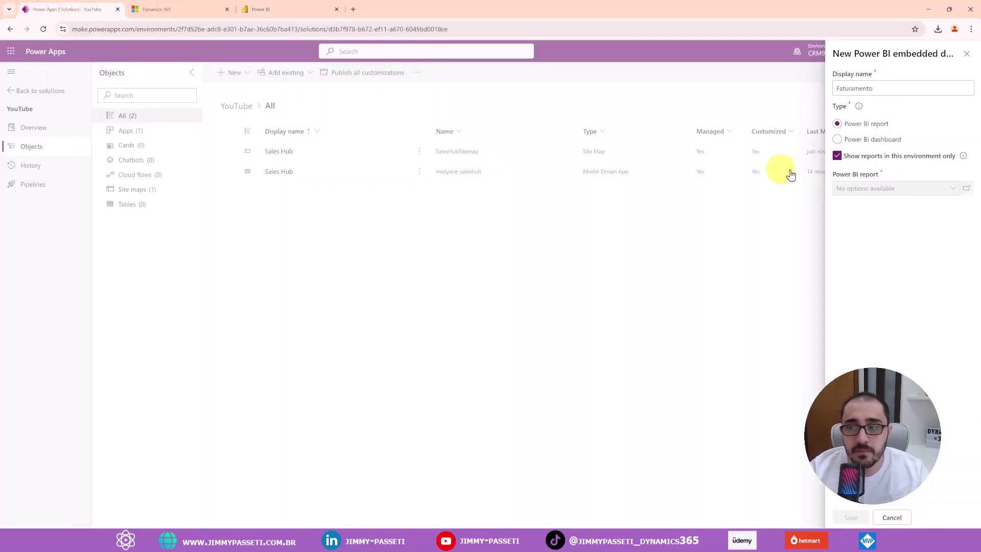
Step: Allow reports from outside this environment, turn off the environment variable, and choose Dynamics 365 as the Power BI workspace
click(837, 156)
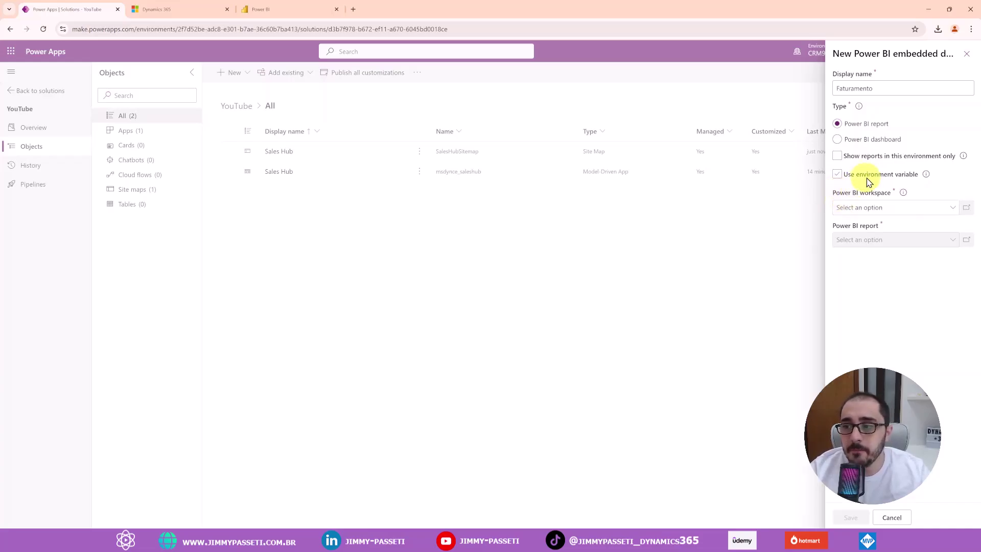
click(901, 207)
click(899, 206)
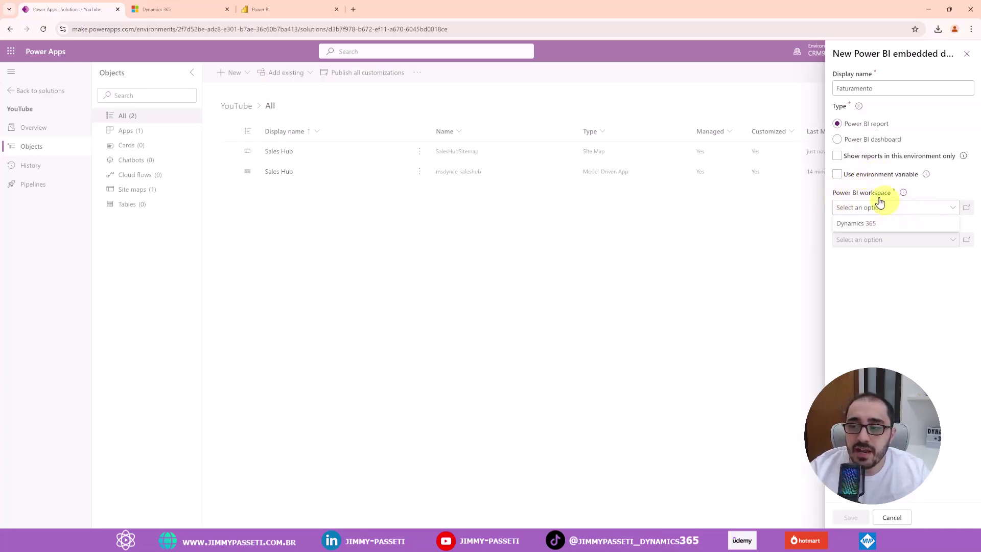
drag(840, 192, 896, 193)
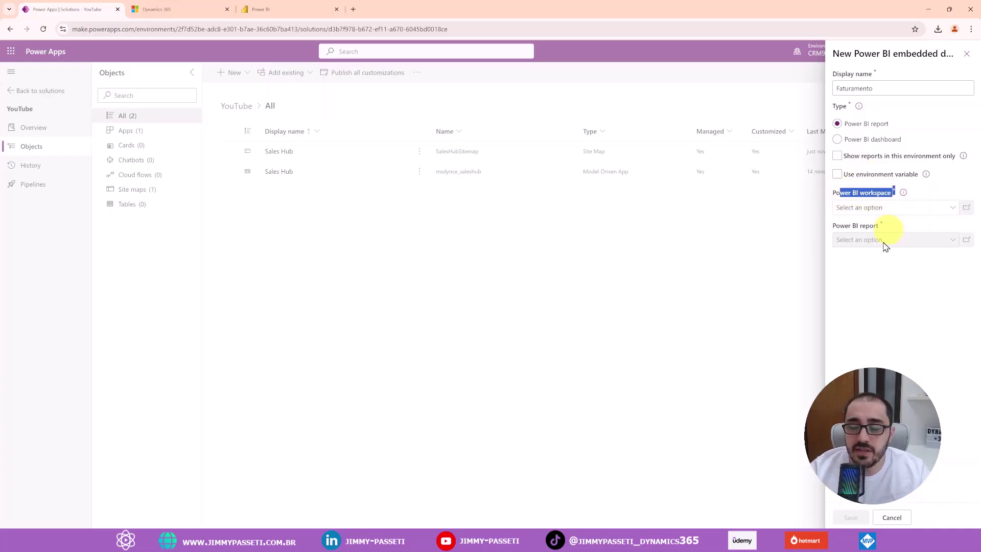
click(925, 199)
click(891, 210)
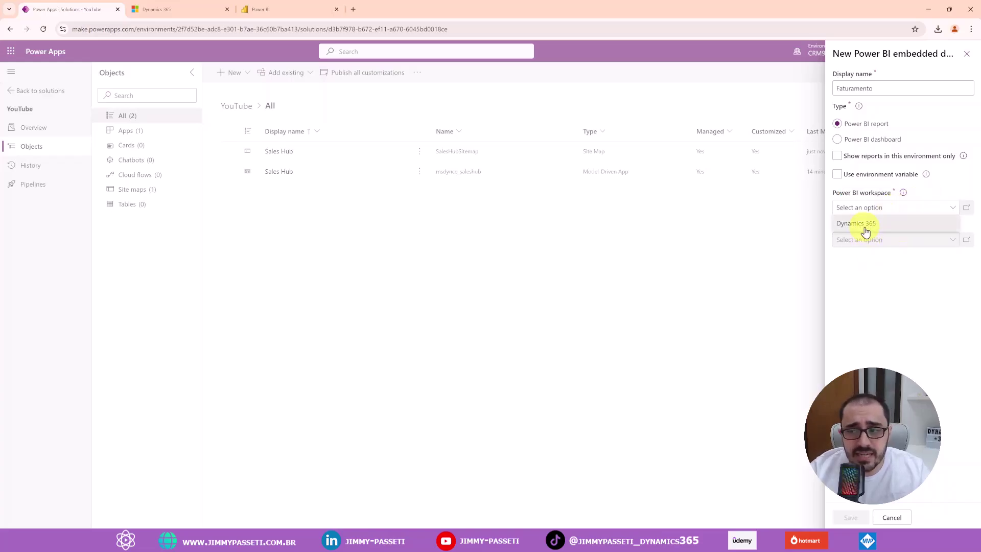
click(865, 228)
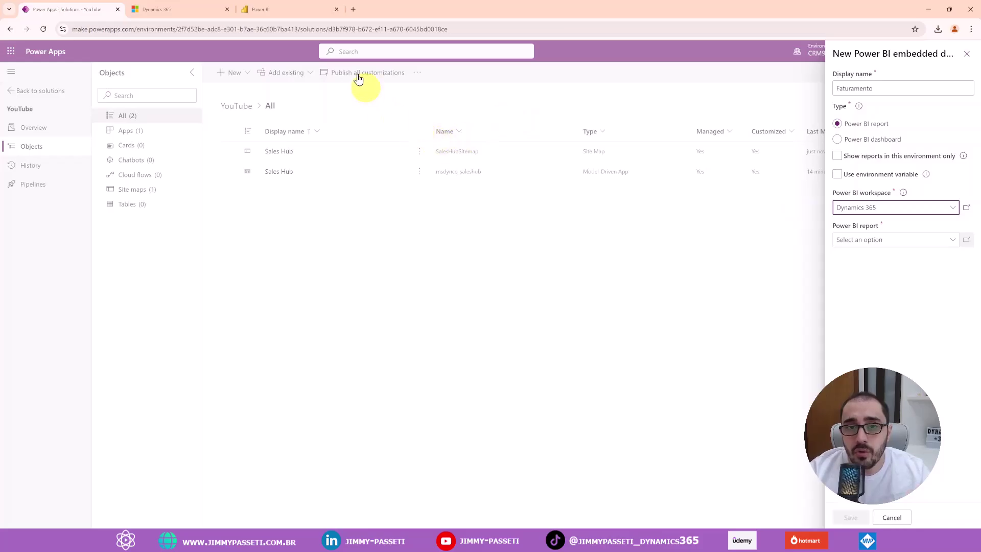
Step: Review the available workspaces in Power BI, and return to the dashboard form in Power Apps
click(308, 15)
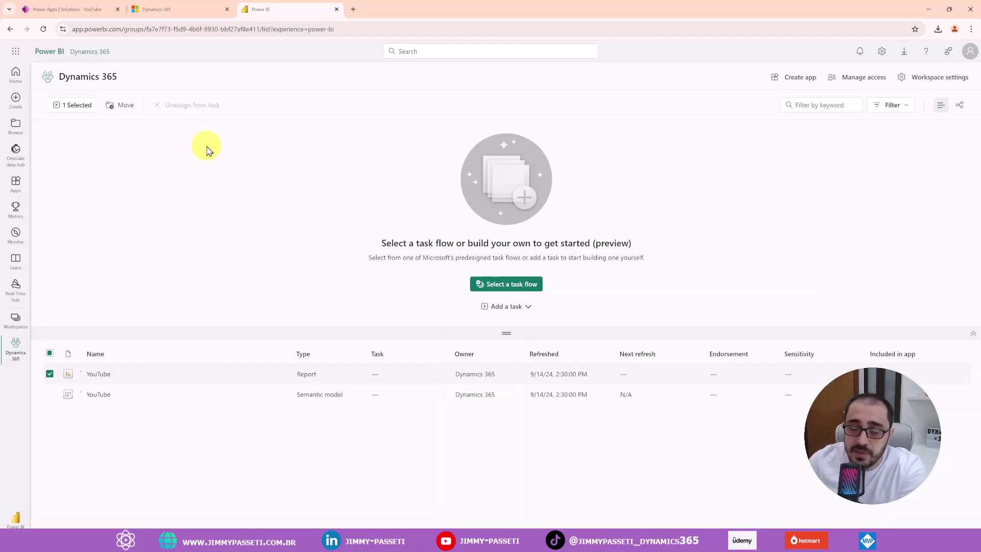
click(109, 6)
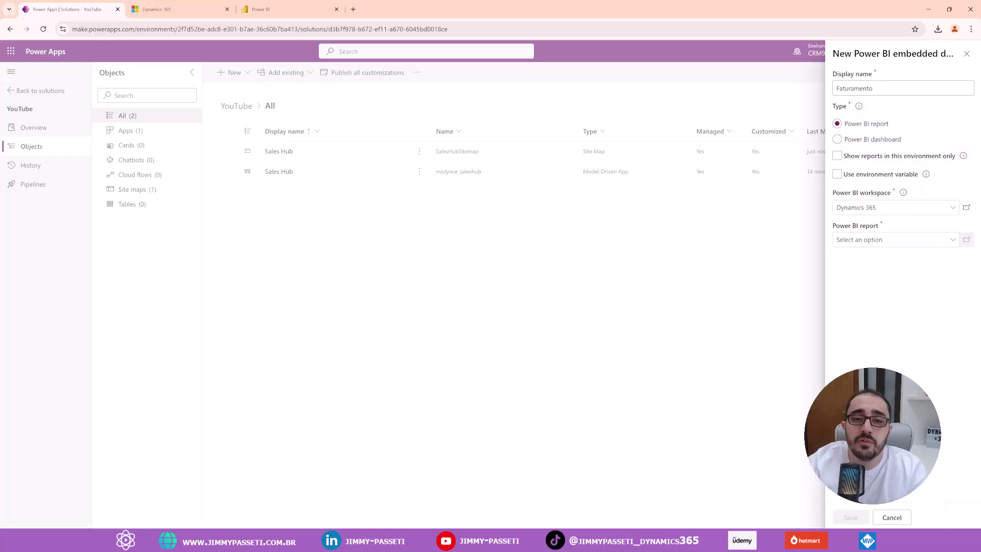
click(267, 9)
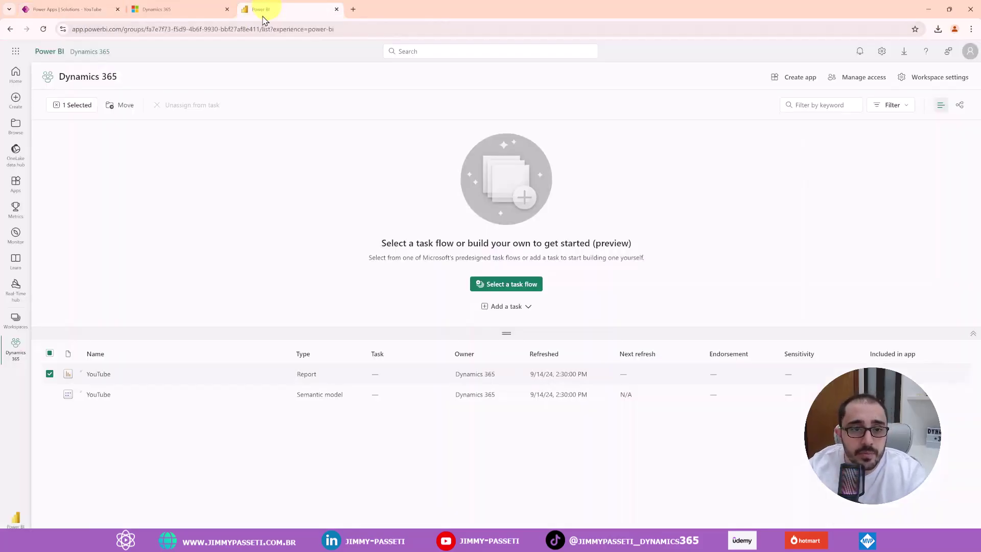
click(16, 319)
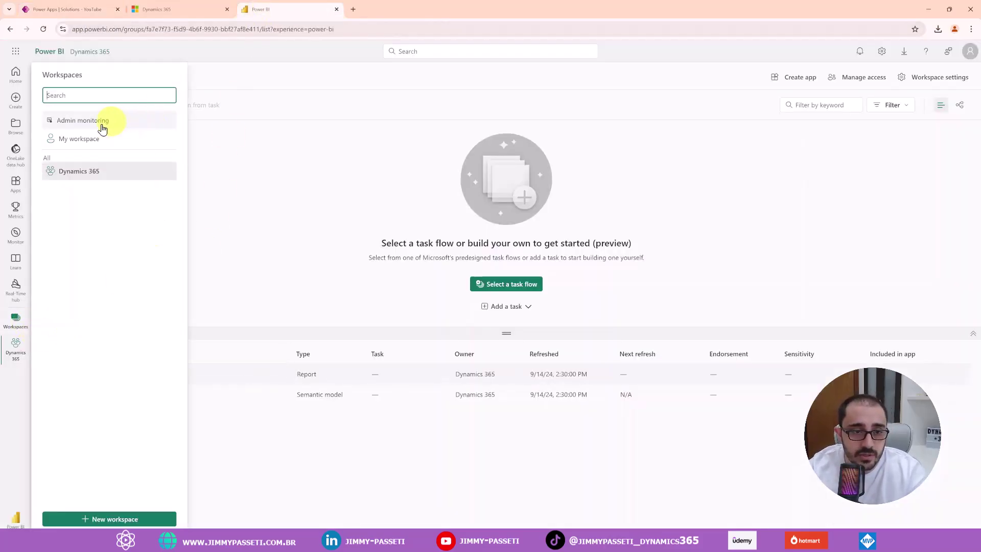
click(247, 178)
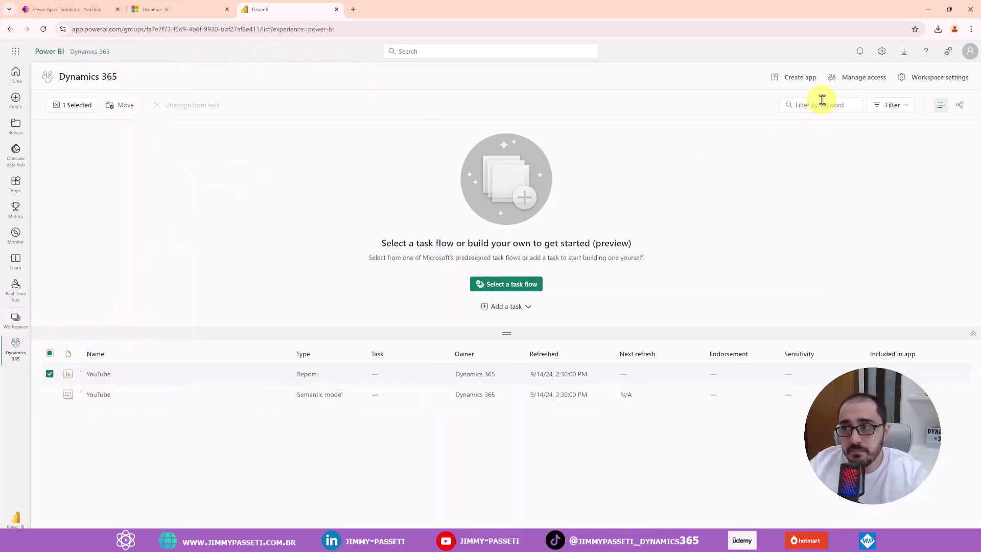
click(66, 9)
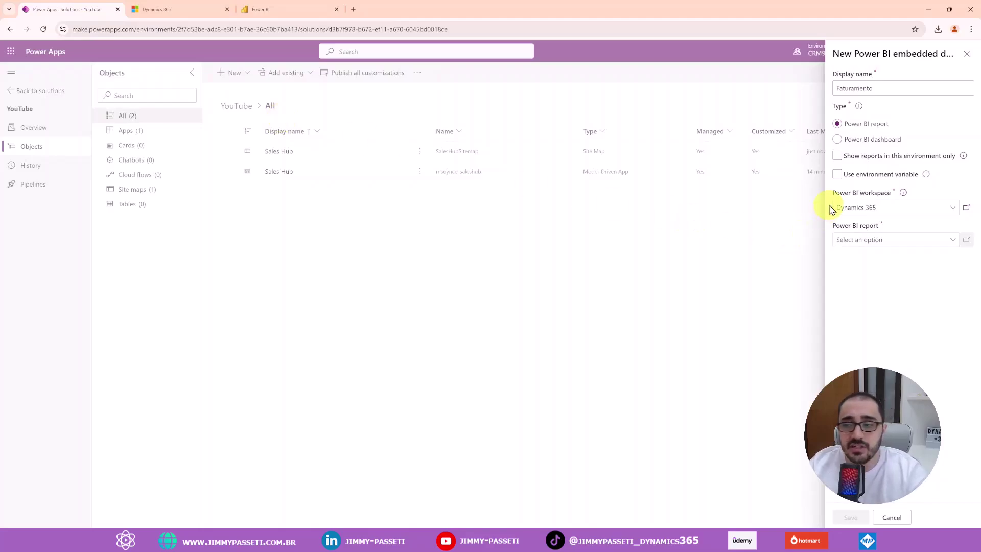
Step: Choose YouTube as the Power BI report and save the Faturamento embedded dashboard
click(907, 239)
click(873, 274)
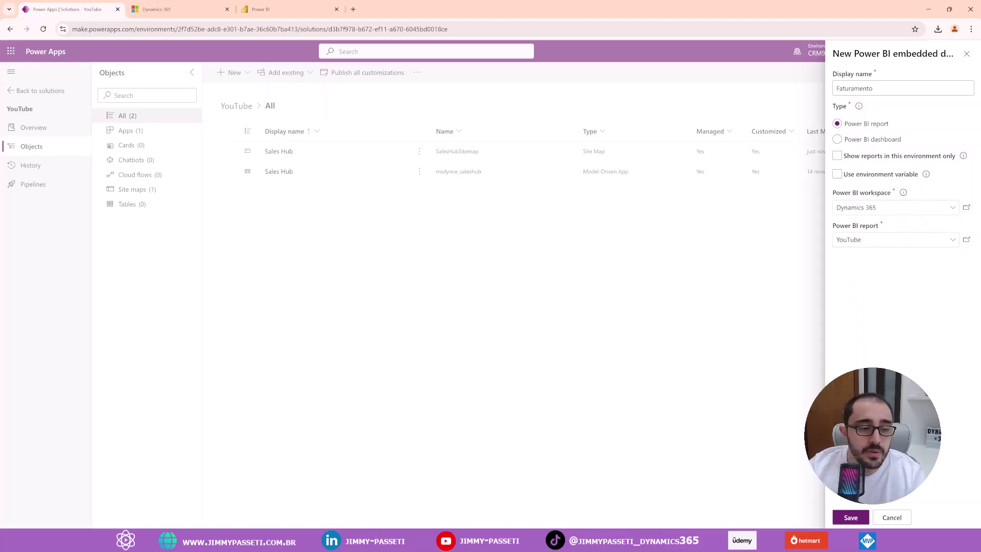
click(283, 11)
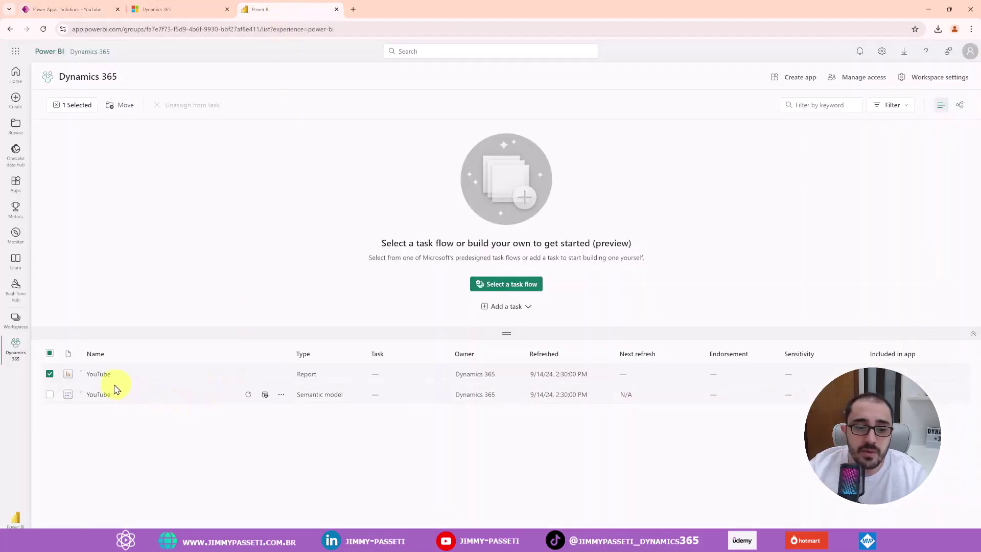
click(66, 9)
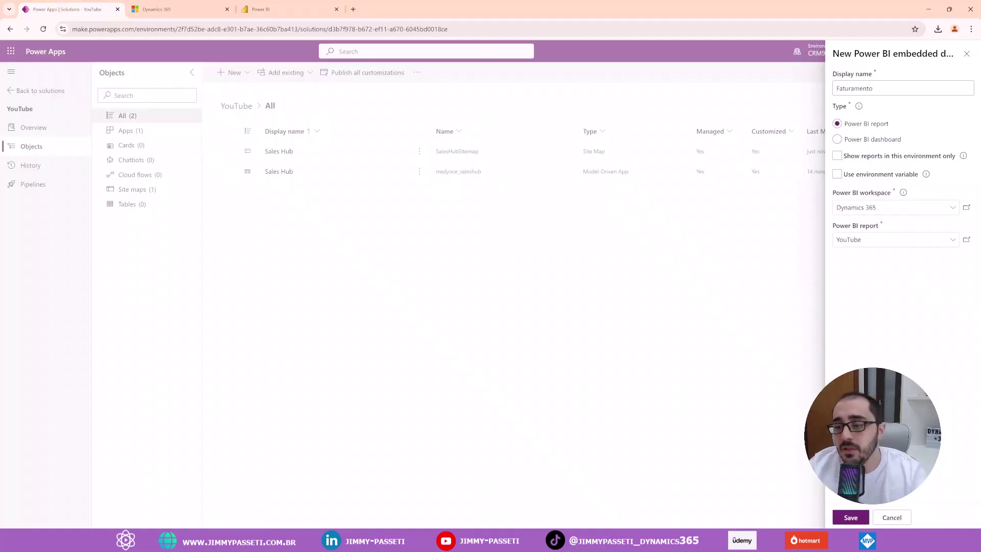
click(851, 518)
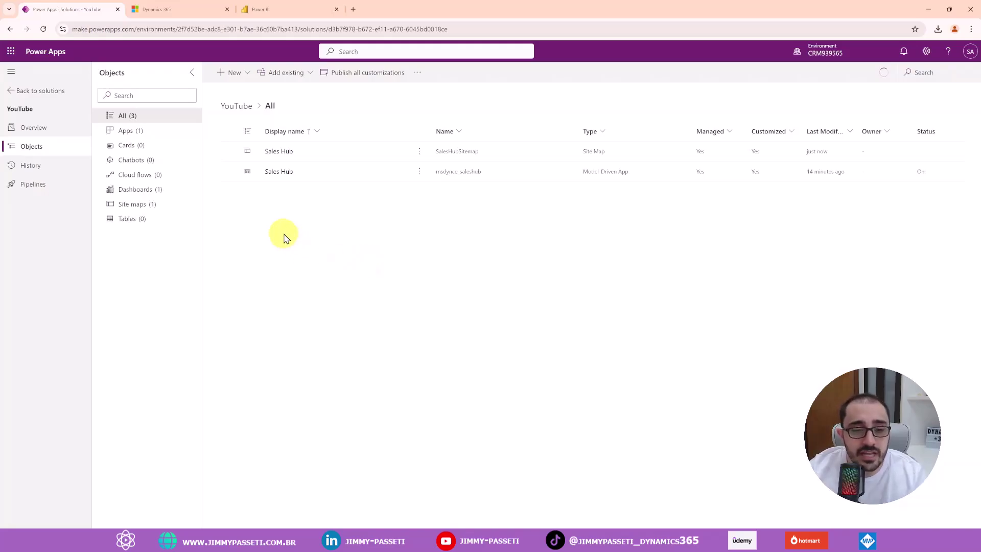
Step: View the solution's dashboards, and open the Sales Hub app for editing at its Sales accelerator page
click(144, 191)
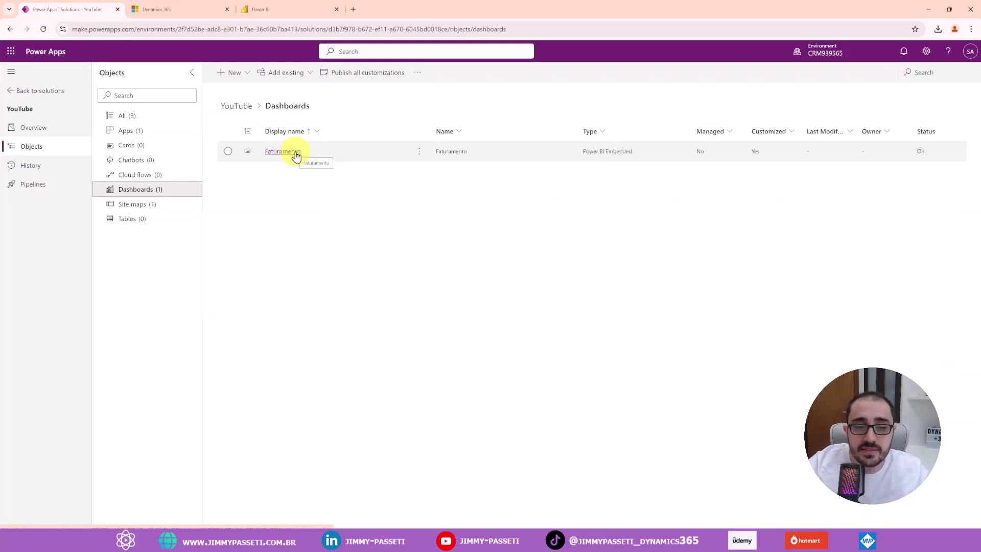
click(172, 133)
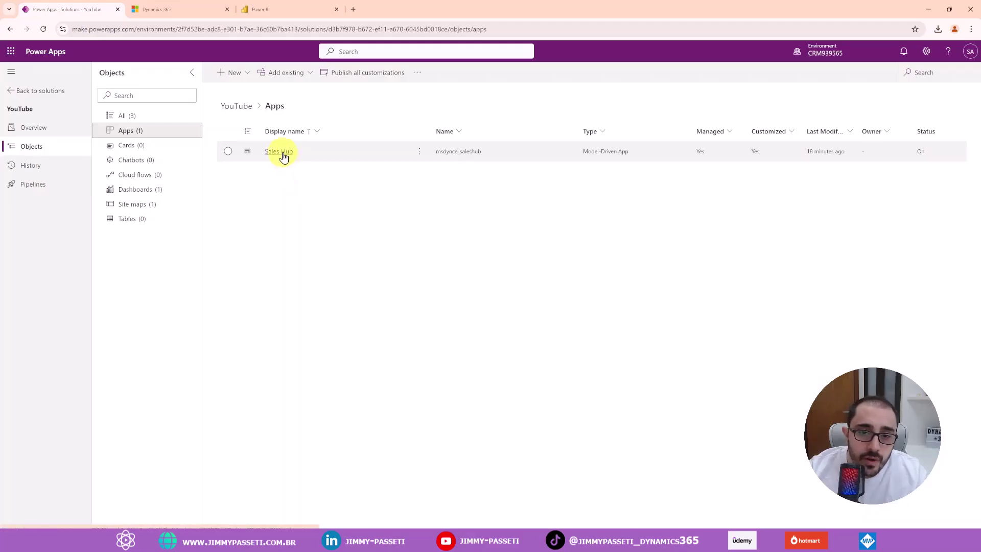
click(280, 152)
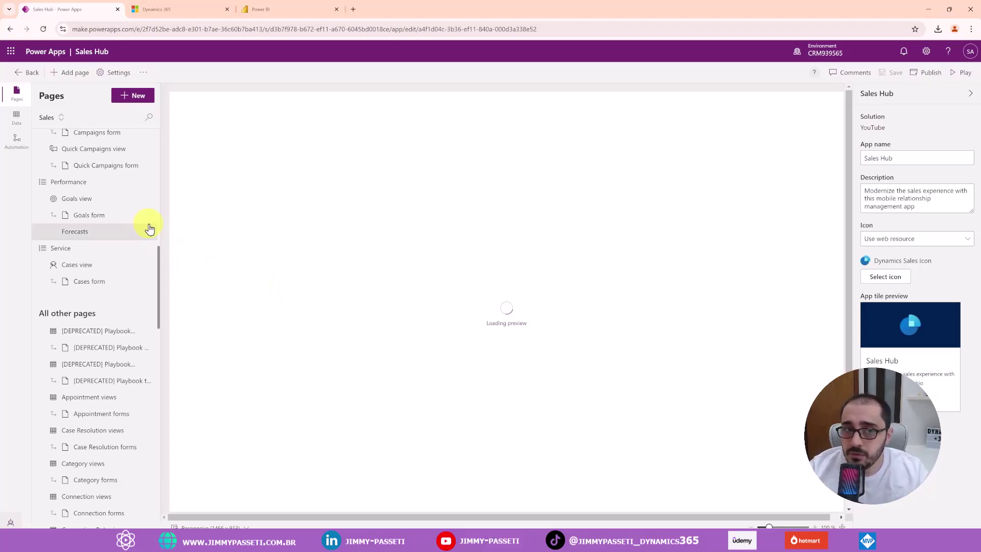
scroll(149, 229, up, 10)
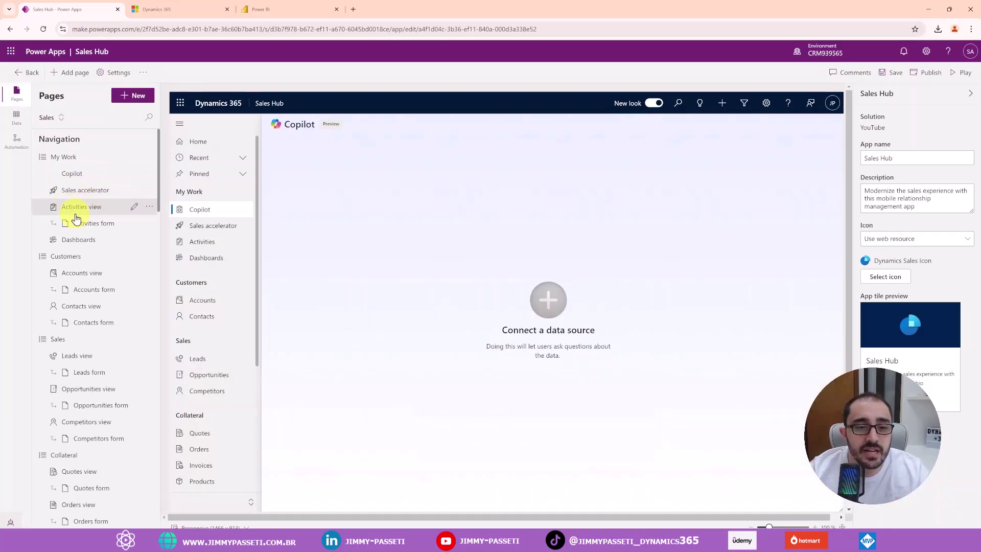
click(85, 194)
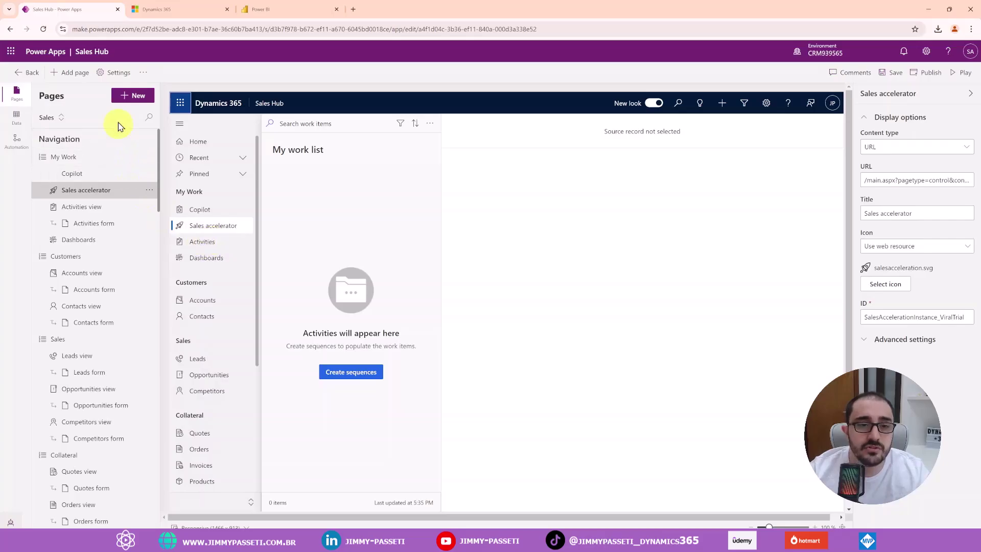
click(134, 97)
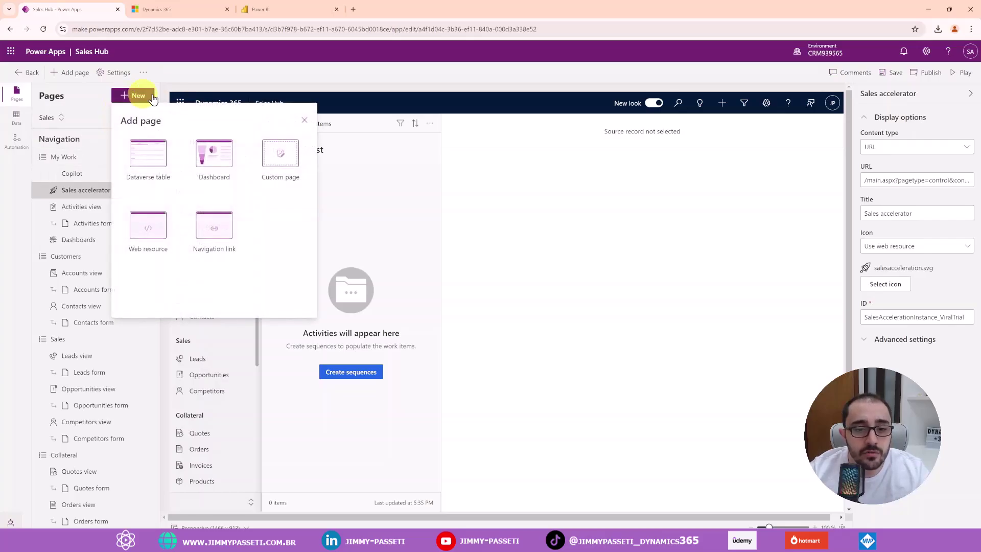
click(221, 165)
scroll(254, 237, down, 10)
scroll(256, 225, up, 10)
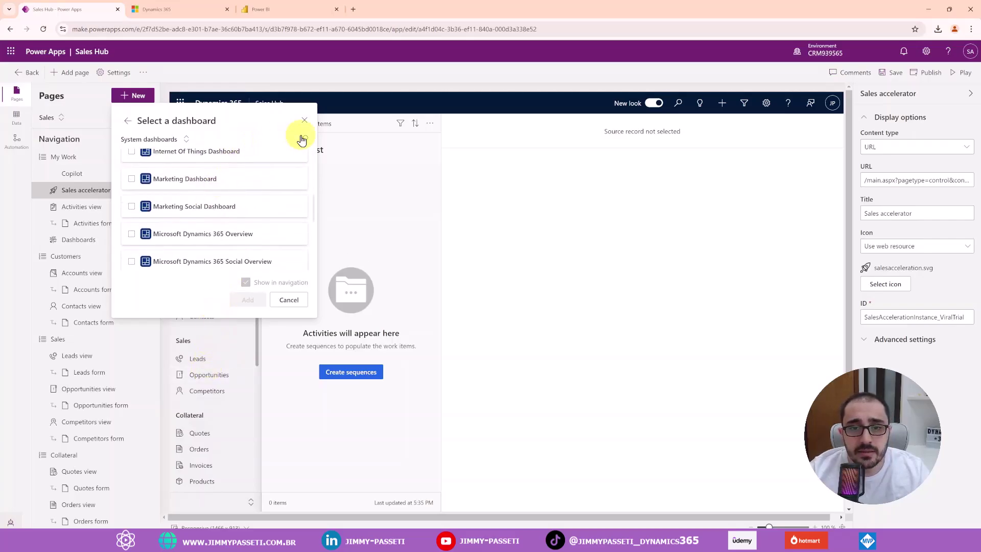
text(t)
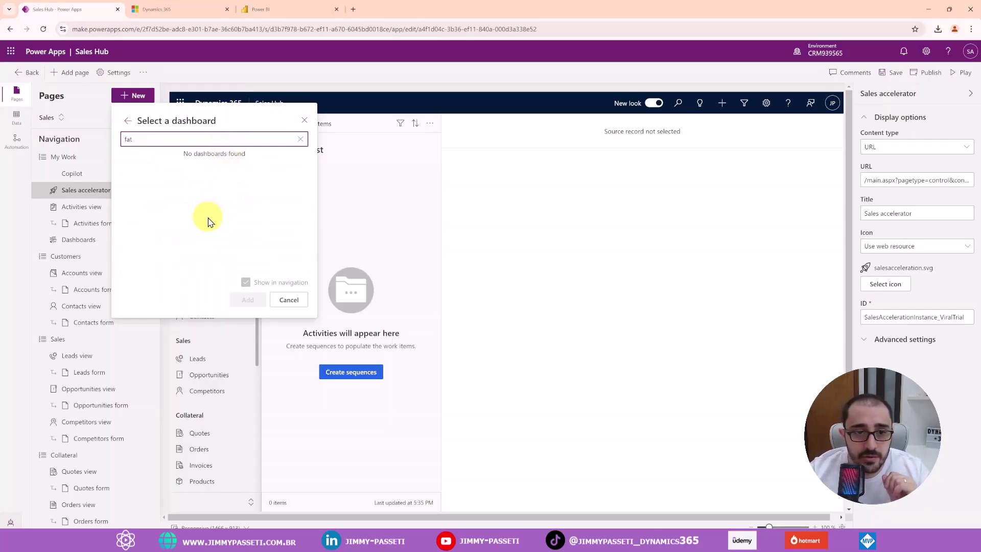
click(128, 120)
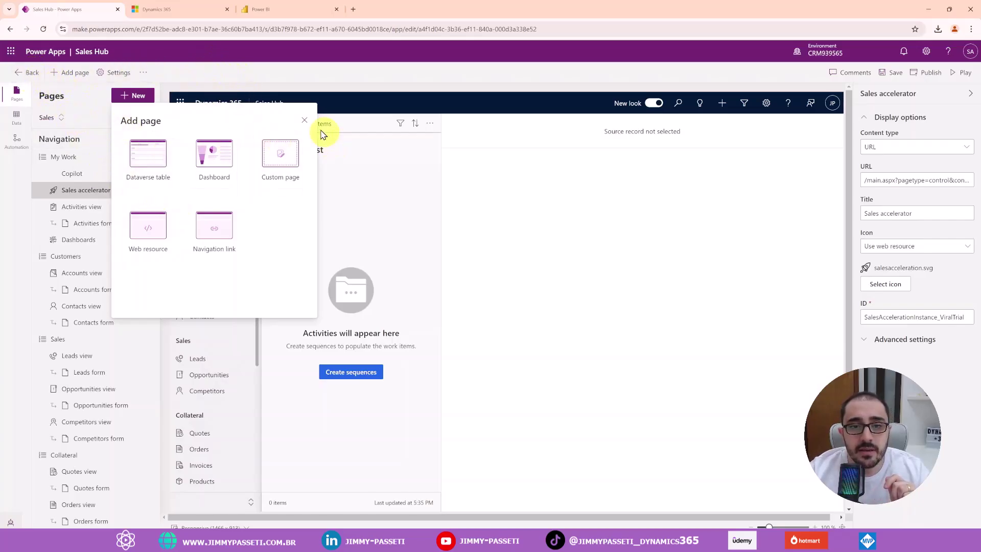
click(305, 120)
Step: Leave the app editor without saving, and publish the Faturamento dashboard from the YouTube solution's dashboards
click(33, 76)
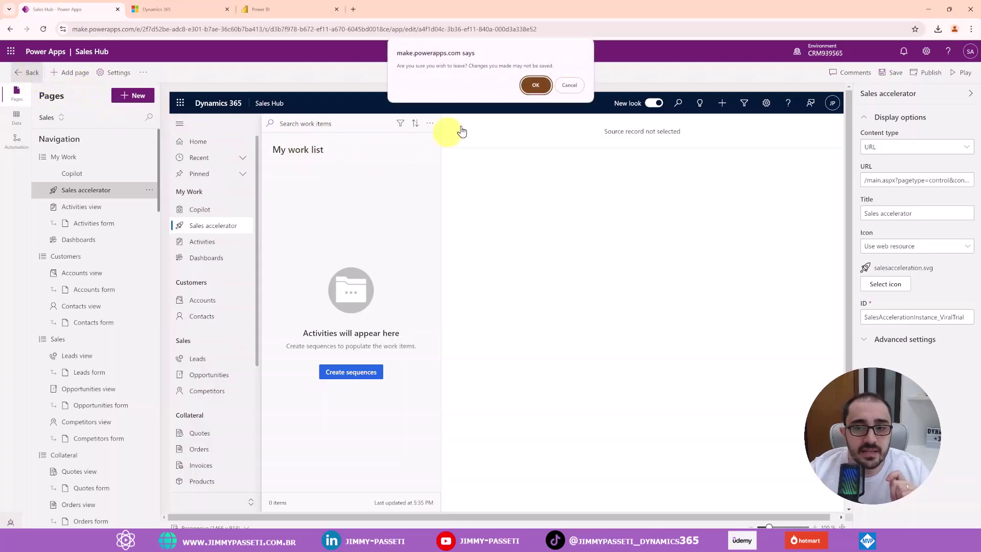
click(536, 82)
click(169, 193)
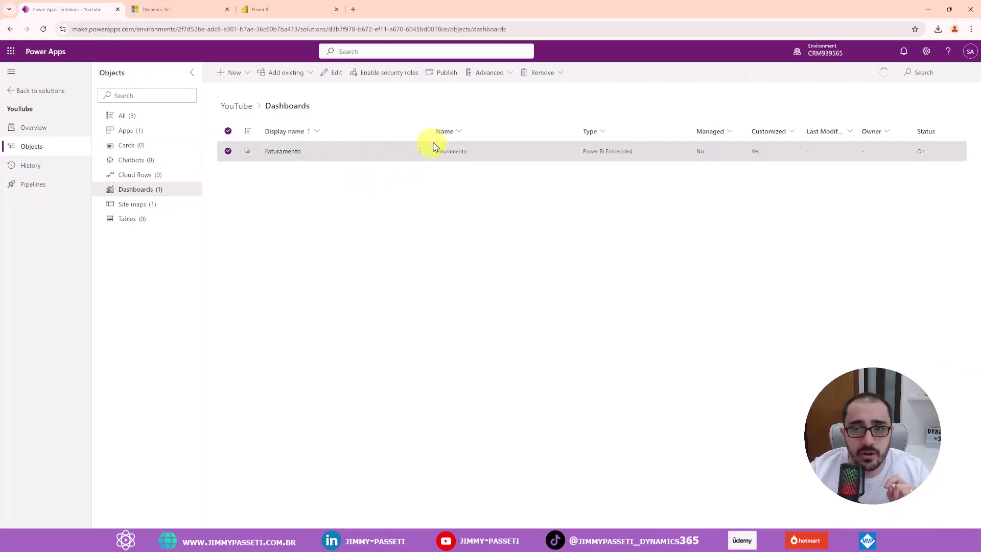
click(449, 75)
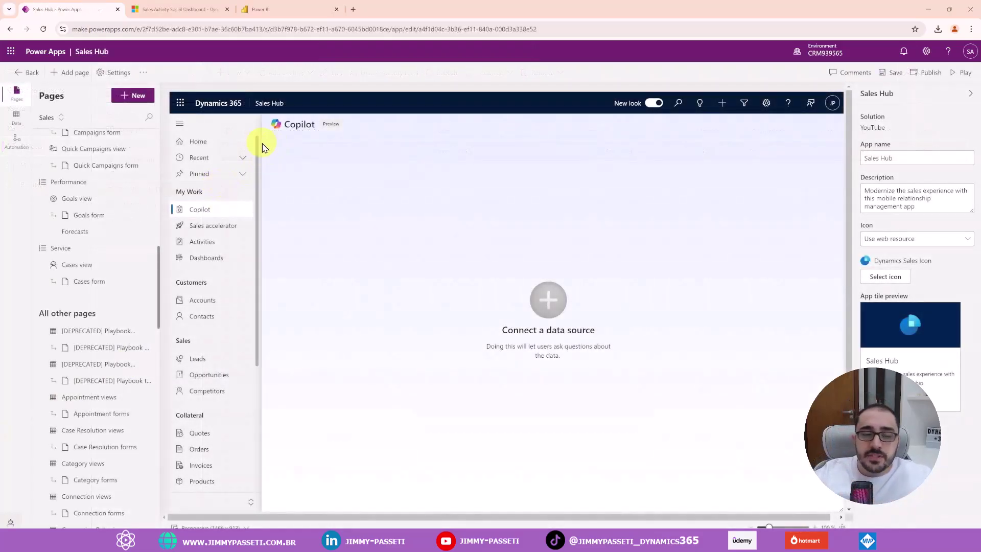
Step: Add the Faturamento Power BI dashboard as a page after Sales accelerator in Sales Hub, shown in navigation
scroll(110, 199, up, 10)
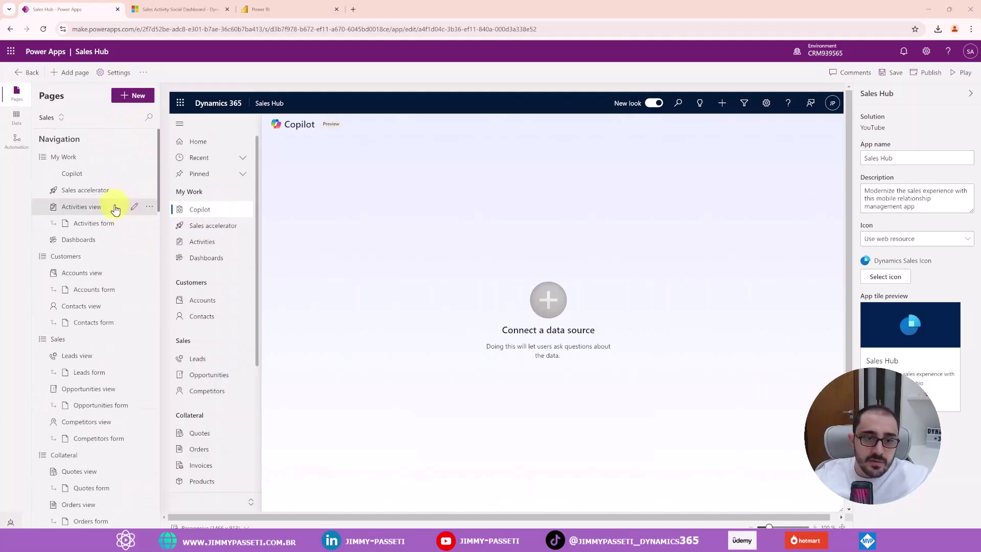
click(141, 197)
click(130, 96)
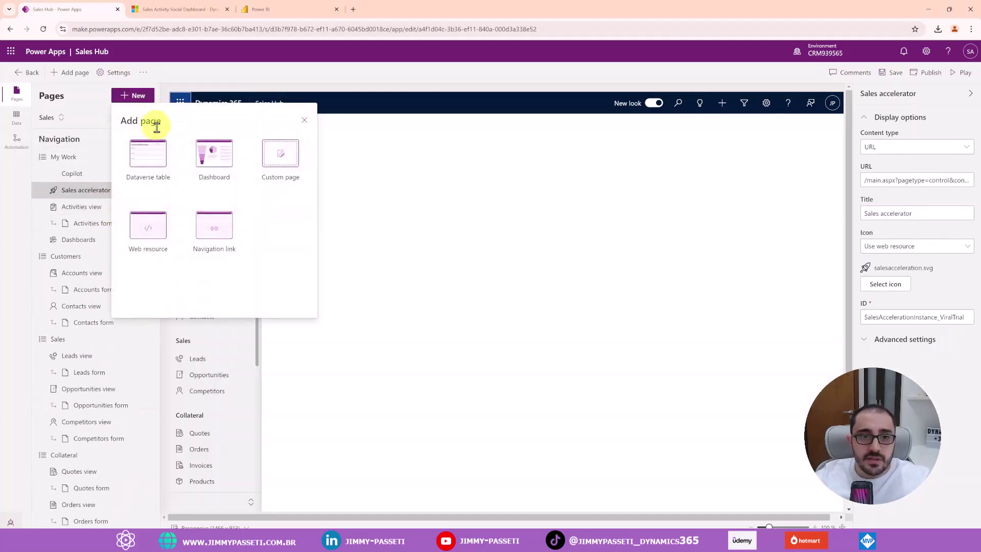
click(214, 170)
click(171, 140)
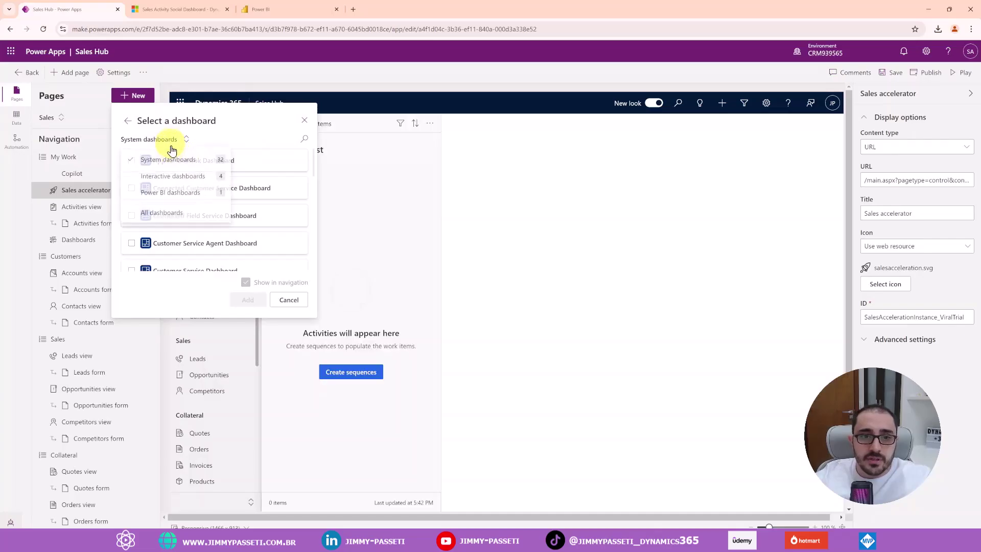
click(170, 197)
click(182, 169)
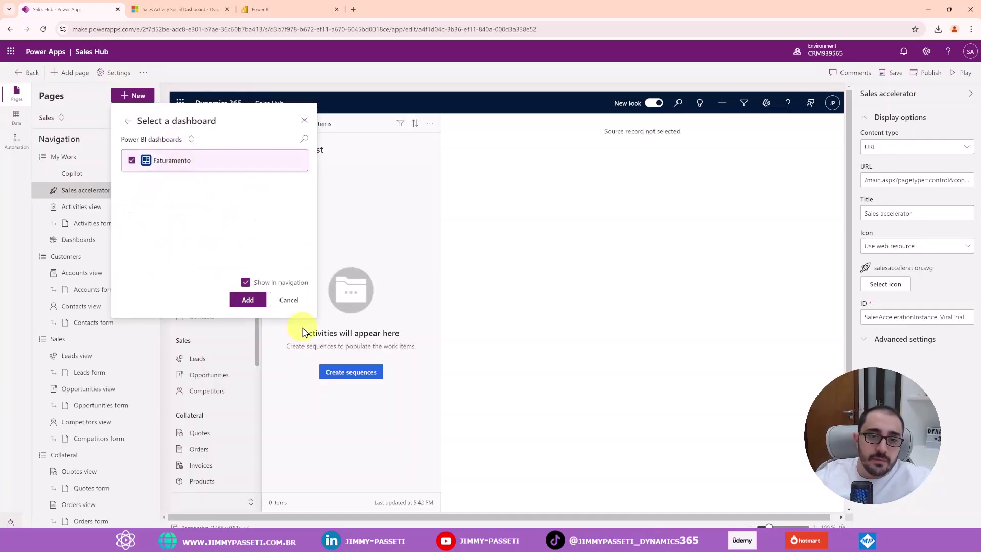
click(250, 303)
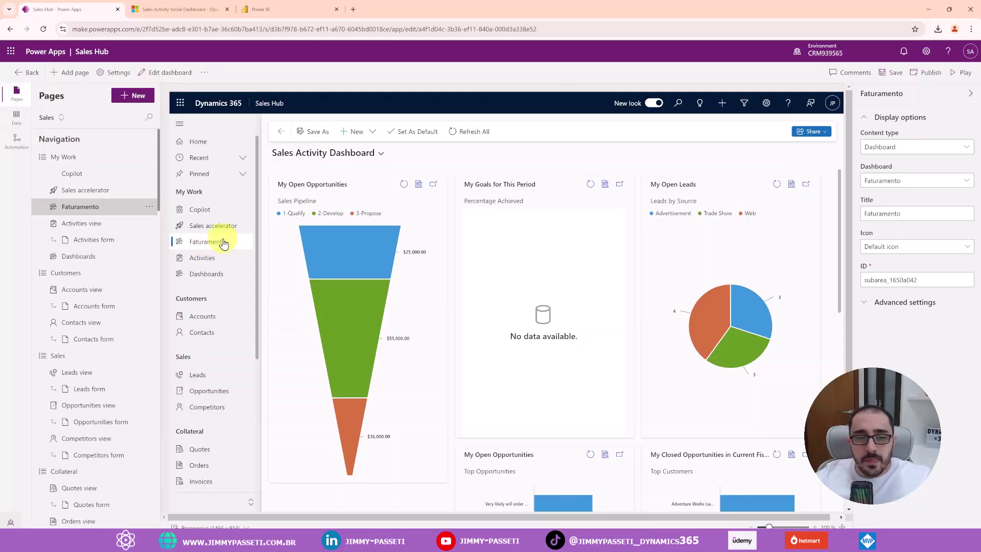
Step: Publish the Sales Hub app, switch to Dynamics 365, and open its Faturamento dashboard
click(922, 77)
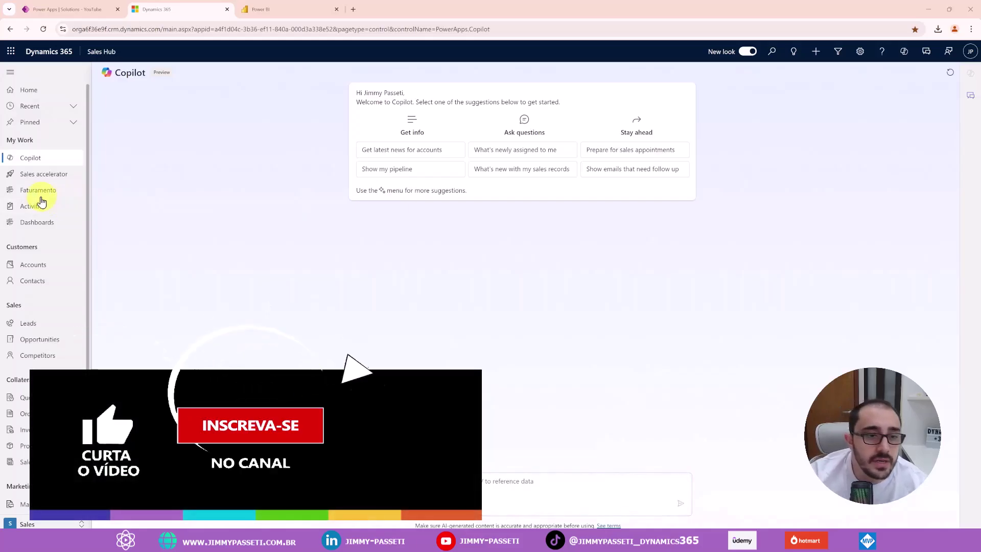
click(32, 194)
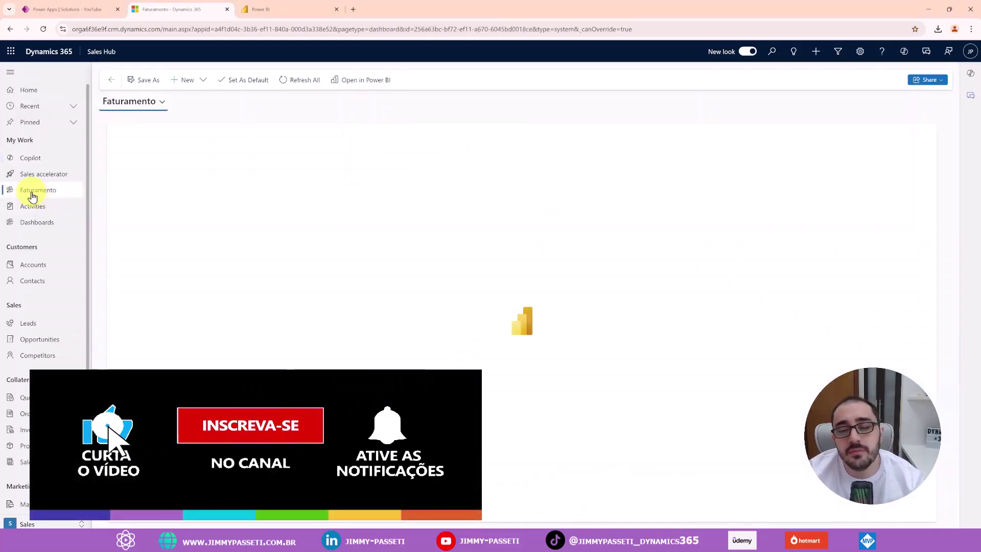